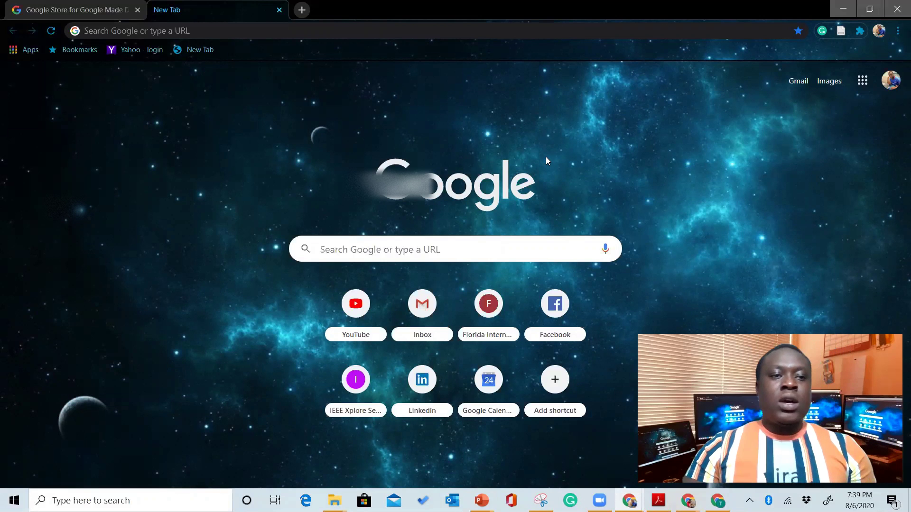
Load office.com in the new Chrome tab to reach the Office sign-in page
{"action": "left_click", "coordinate": [231, 34]}
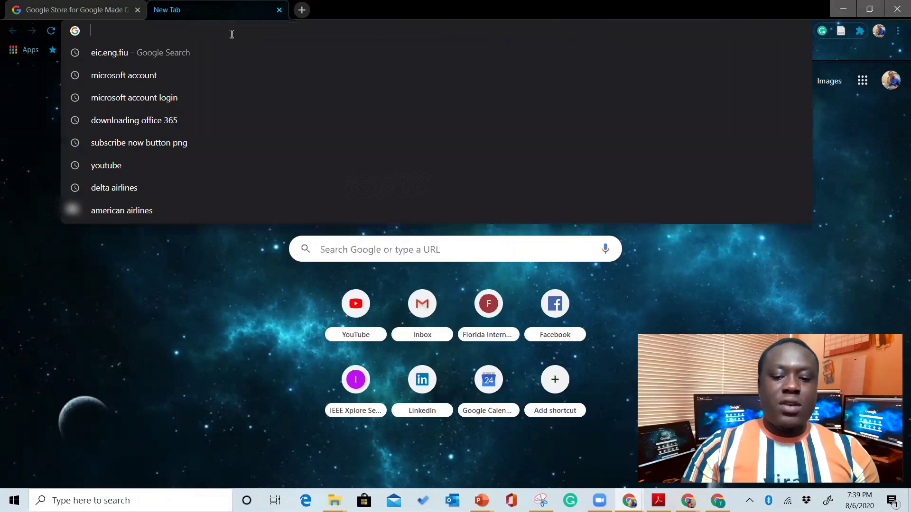
{"action": "type", "text": "offic"}
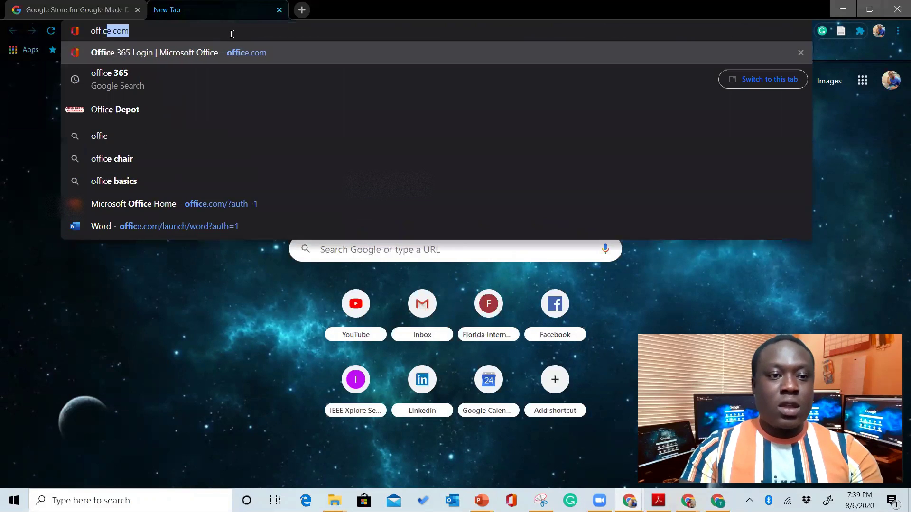
{"action": "type", "text": "e.com"}
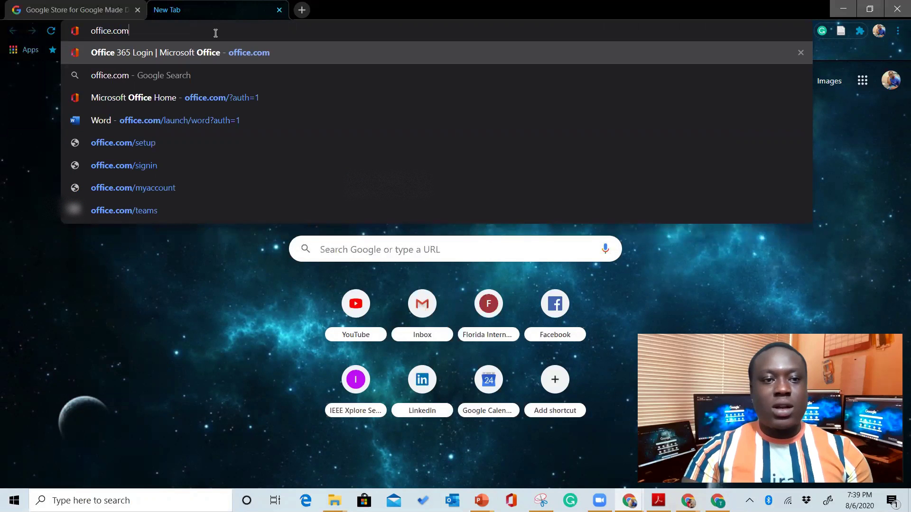
{"action": "key", "text": "Return"}
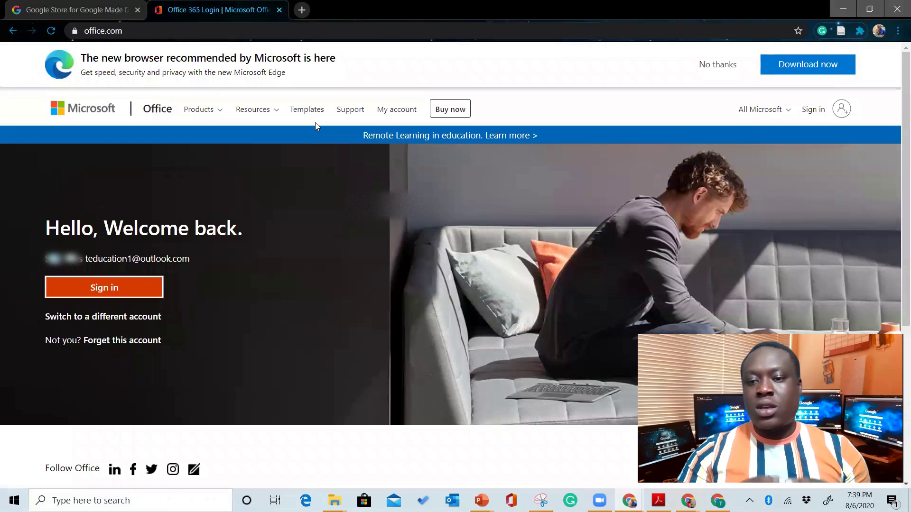
Switch from the saved account and submit the university school e-mail address instead
{"action": "left_click", "coordinate": [129, 320]}
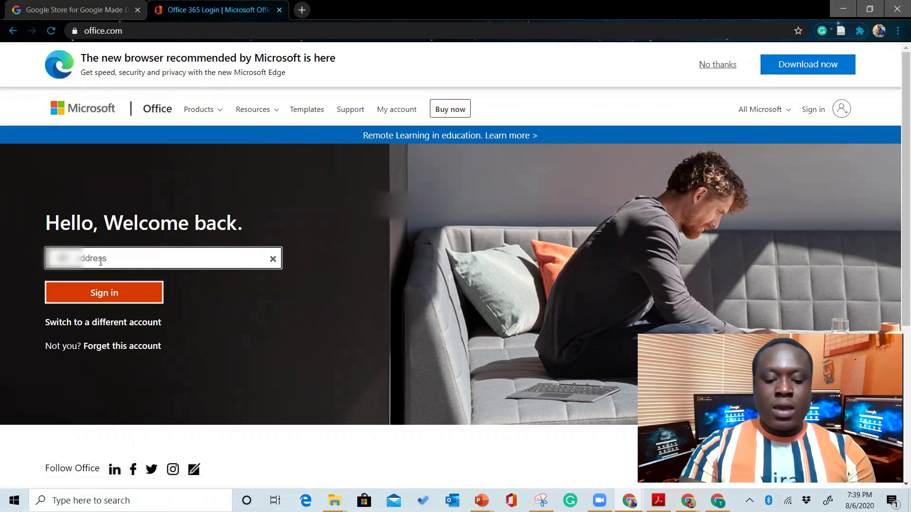
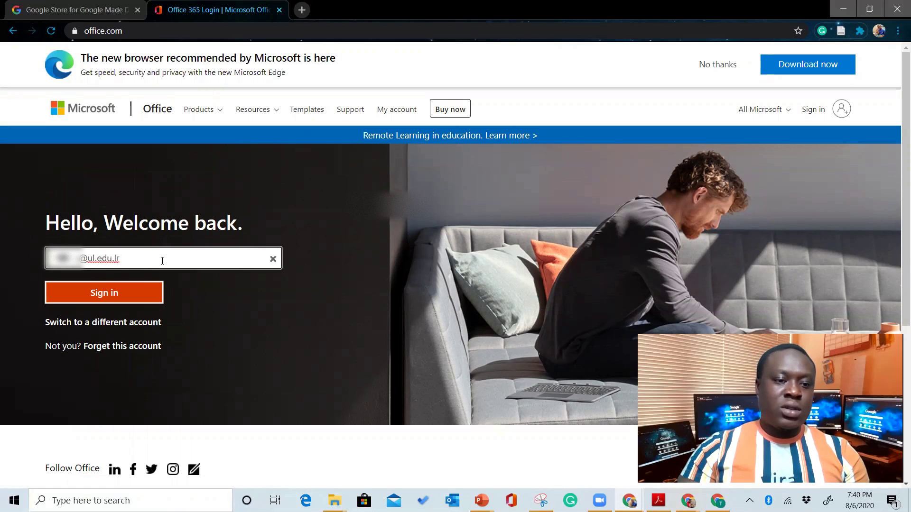
{"action": "left_click", "coordinate": [141, 297]}
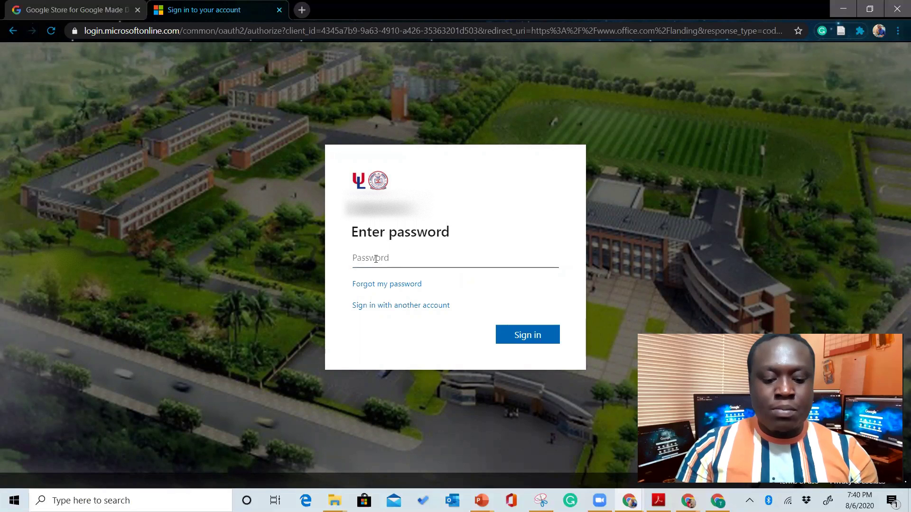
Enter the university account's password and sign in to the Office 365 home page
{"action": "type", "text": "****"}
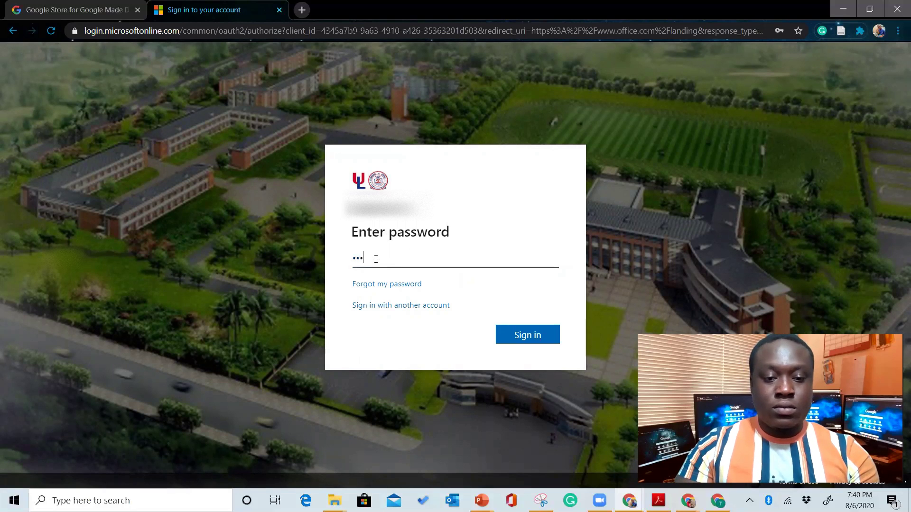
{"action": "type", "text": "***"}
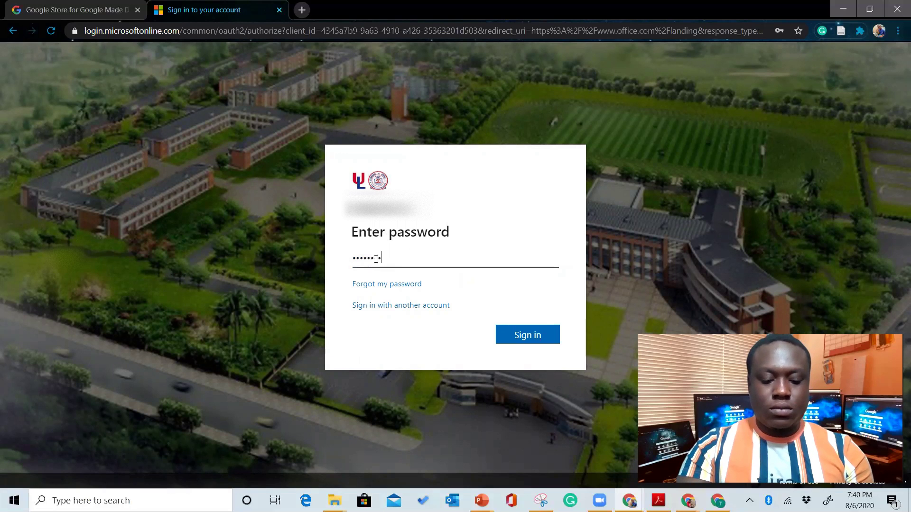
{"action": "type", "text": "****"}
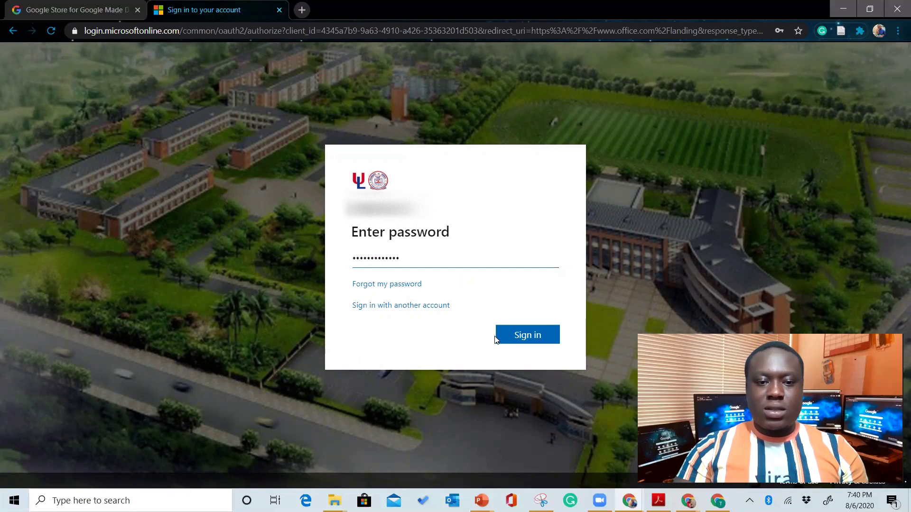
{"action": "left_click", "coordinate": [526, 337]}
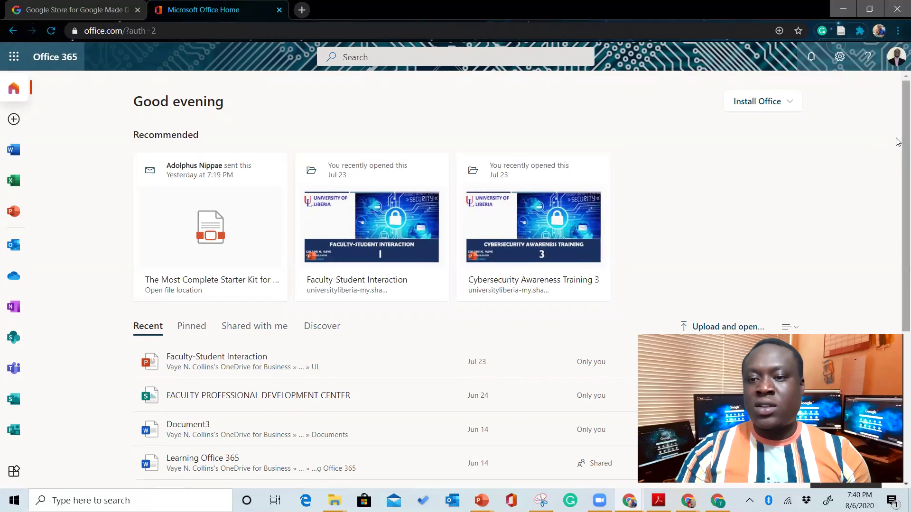
Open the app launcher to list Outlook, Word, Excel, PowerPoint and other apps
{"action": "left_click_drag", "start_coordinate": [902, 143], "coordinate": [898, 156]}
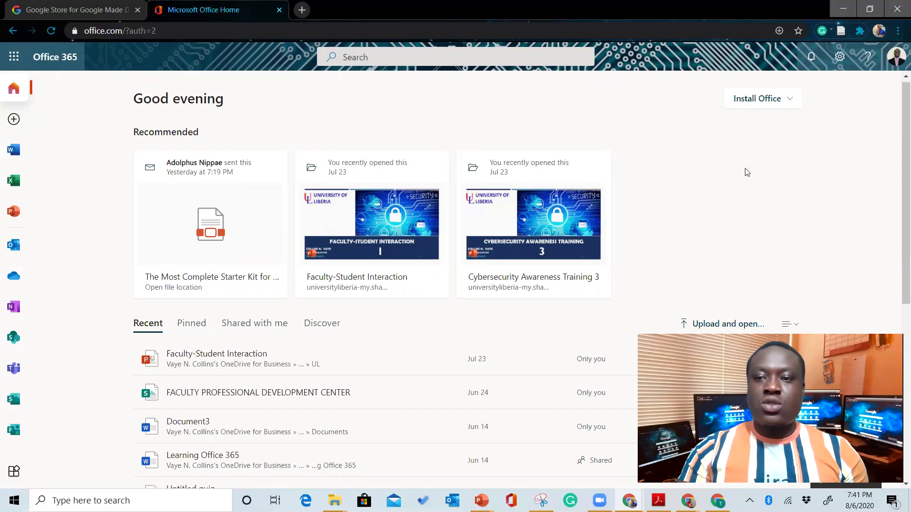
{"action": "left_click", "coordinate": [13, 60]}
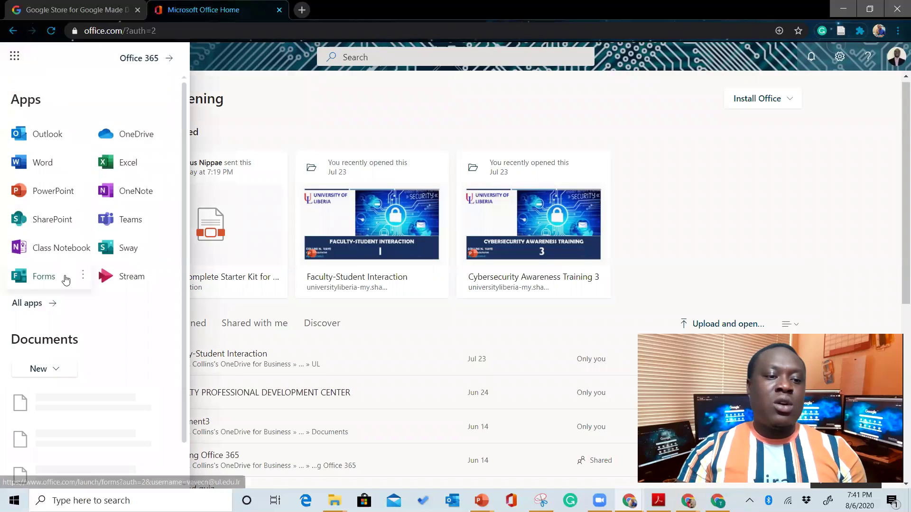
Look through the All apps list, then close the launcher back to the home page
{"action": "left_click", "coordinate": [31, 306]}
{"action": "left_click_drag", "start_coordinate": [185, 190], "coordinate": [176, 158]}
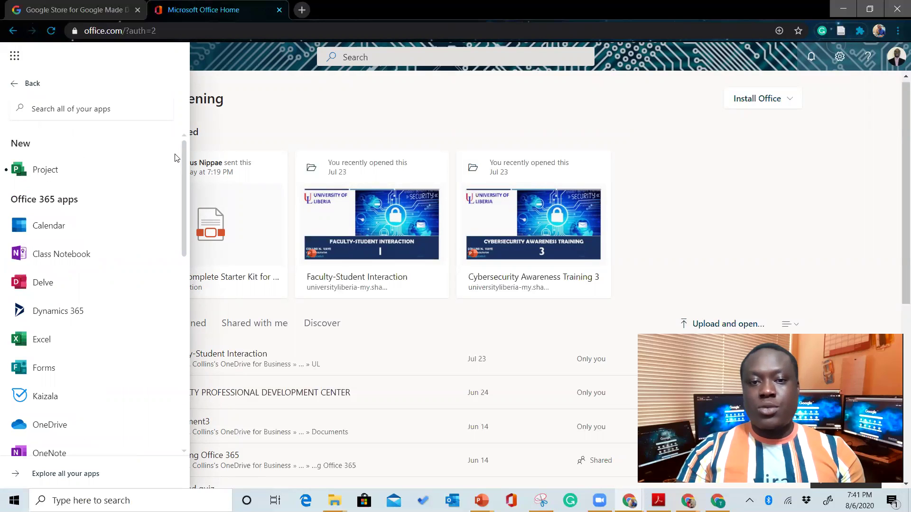
{"action": "left_click", "coordinate": [474, 140]}
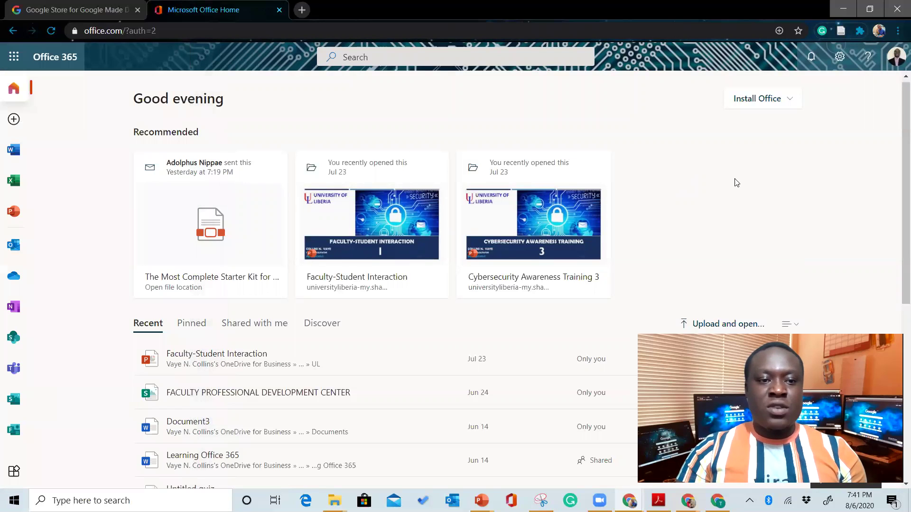
{"action": "left_click_drag", "start_coordinate": [898, 126], "coordinate": [899, 243]}
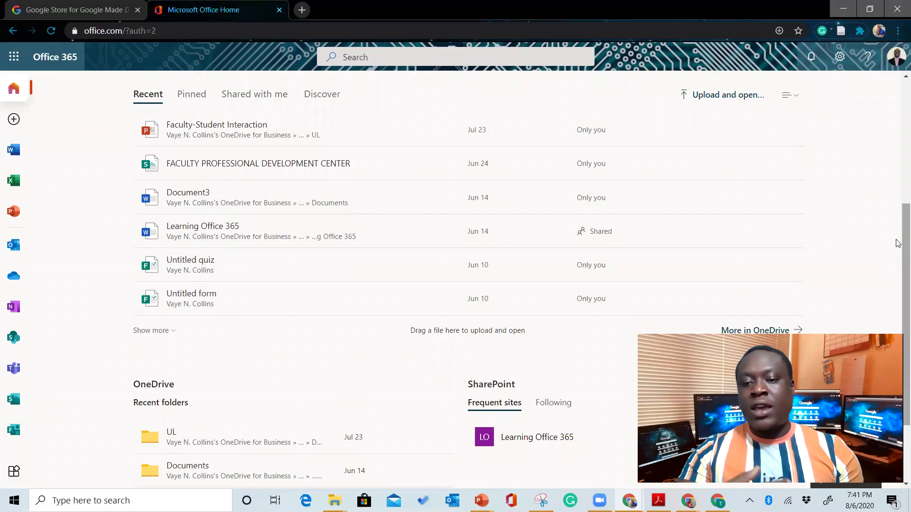
{"action": "left_click_drag", "start_coordinate": [898, 244], "coordinate": [898, 108]}
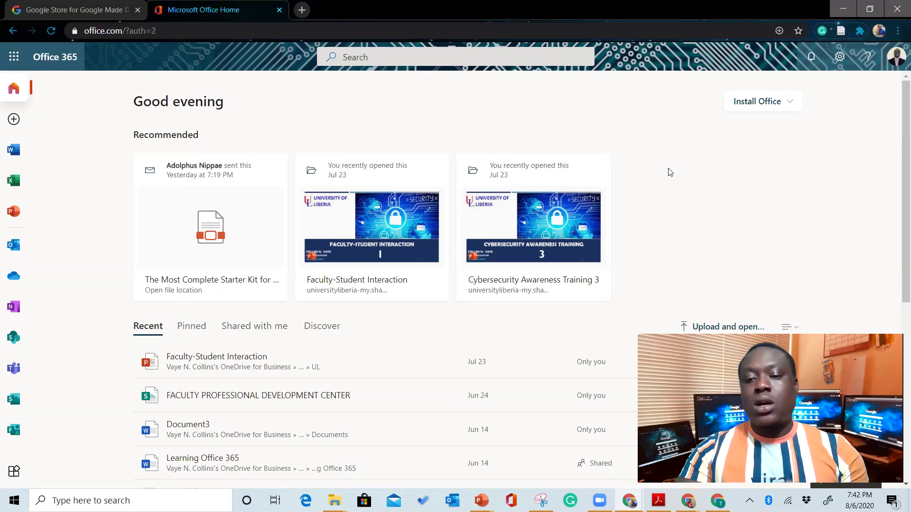
Download the Office 365 apps installer via Install Office and close the 'Just a few more steps' dialog
{"action": "left_click", "coordinate": [791, 106]}
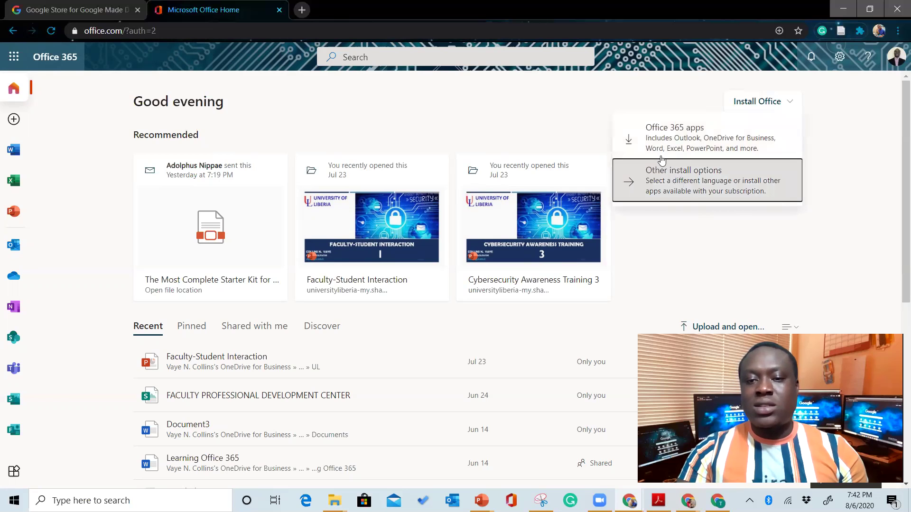
{"action": "left_click", "coordinate": [698, 136]}
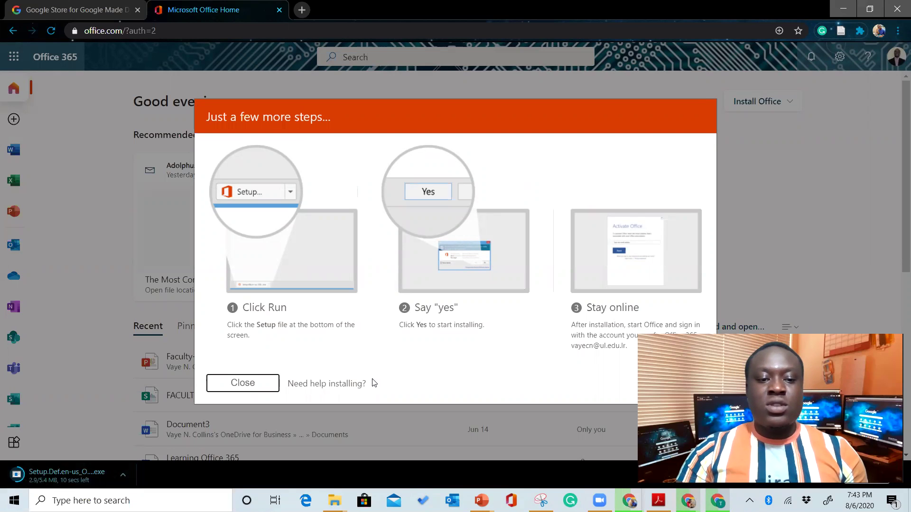
{"action": "left_click", "coordinate": [256, 387]}
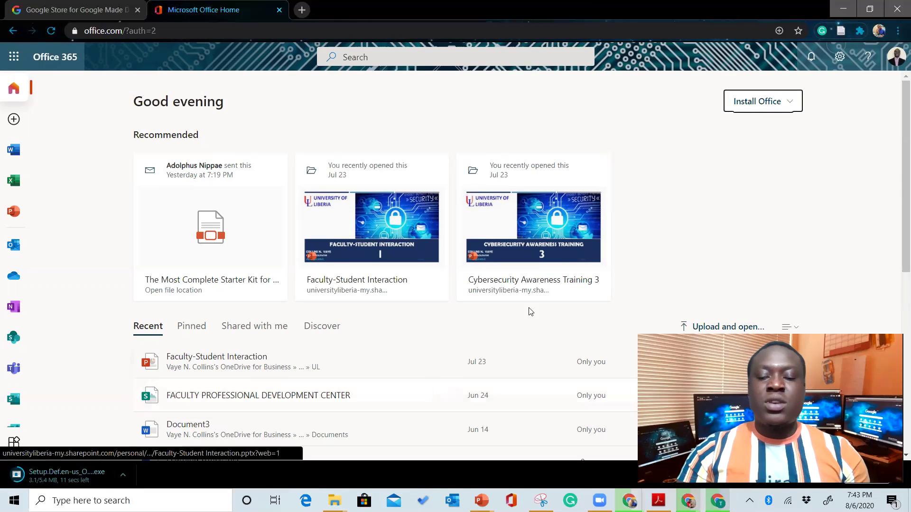
{"action": "left_click_drag", "start_coordinate": [897, 164], "coordinate": [898, 285]}
{"action": "scroll", "coordinate": [897, 284], "scroll_direction": "down", "scroll_amount": 2}
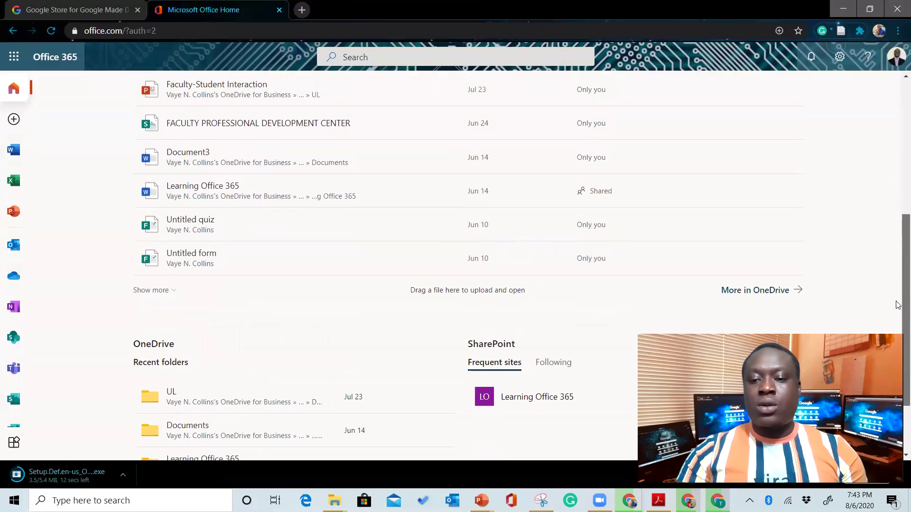
{"action": "scroll", "coordinate": [897, 280], "scroll_direction": "up", "scroll_amount": 6}
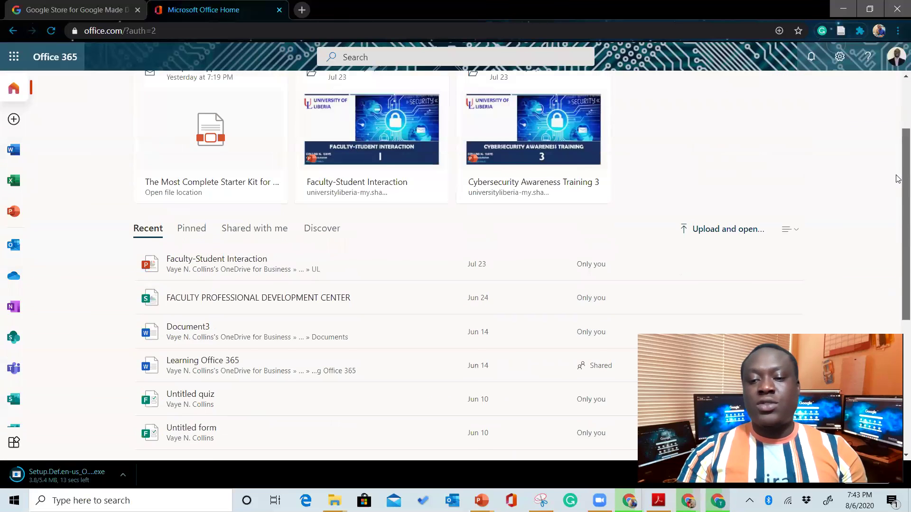
{"action": "scroll", "coordinate": [898, 162], "scroll_direction": "up", "scroll_amount": 1}
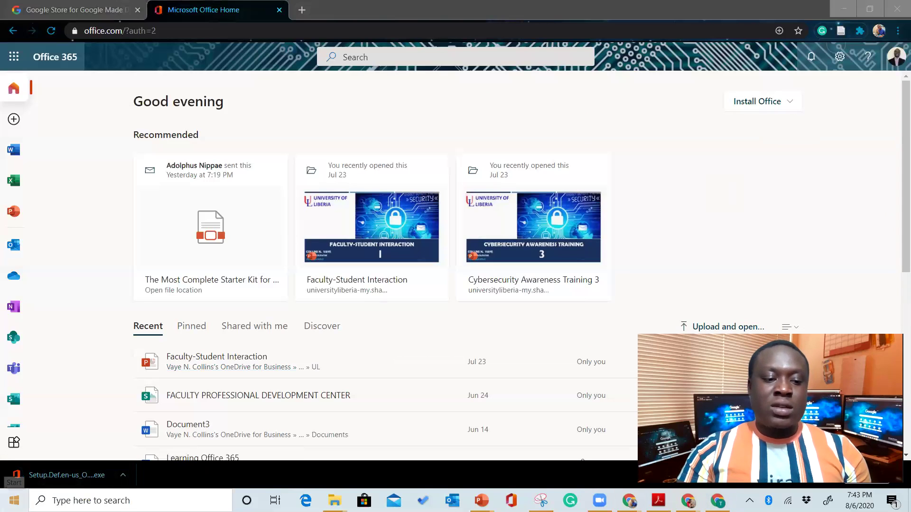
Scroll the Start menu's installed programs list down to the W entries, including Word
{"action": "left_click", "coordinate": [15, 500]}
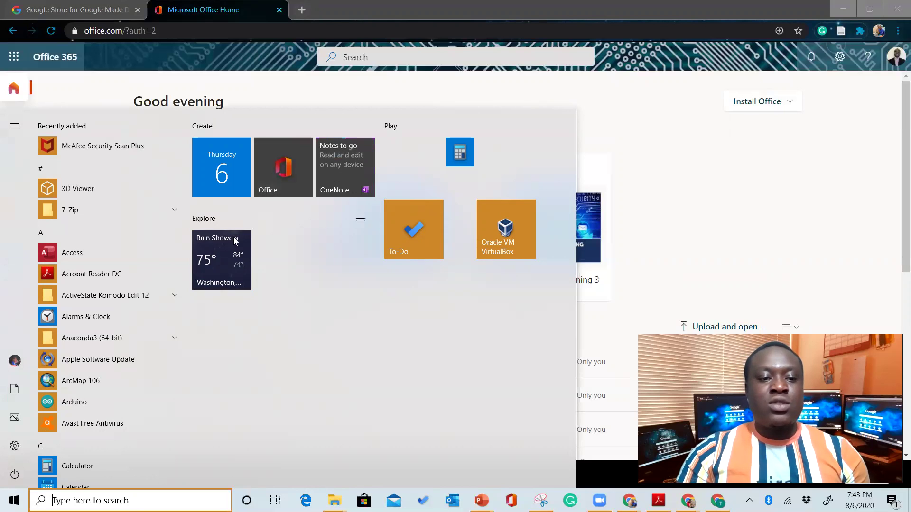
{"action": "left_click_drag", "start_coordinate": [187, 149], "coordinate": [187, 213]}
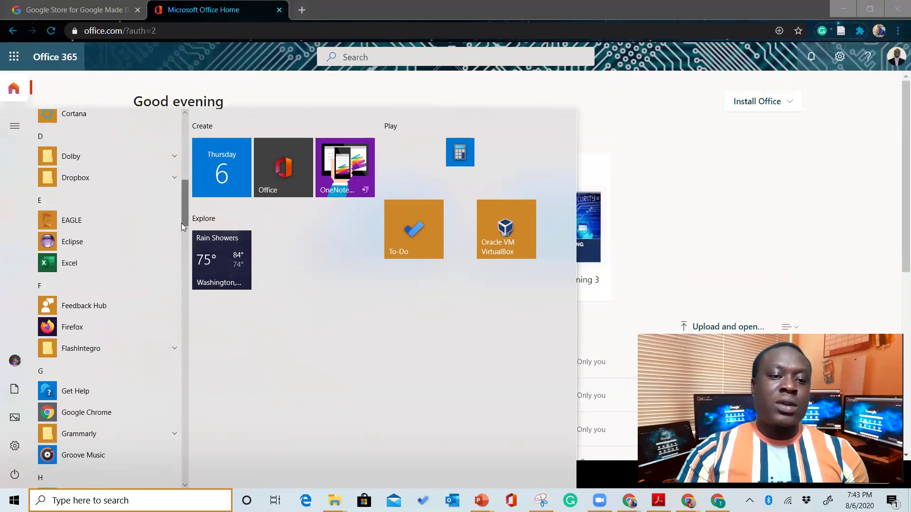
{"action": "left_click_drag", "start_coordinate": [182, 213], "coordinate": [184, 455]}
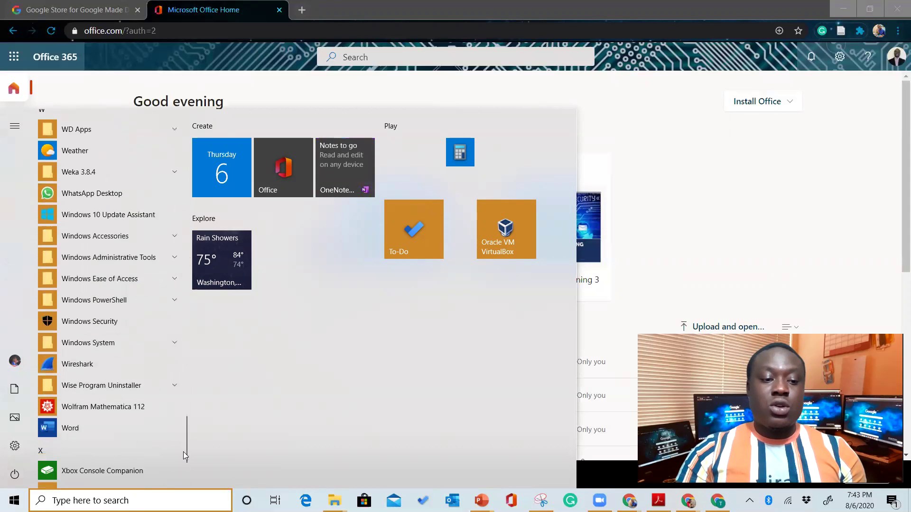
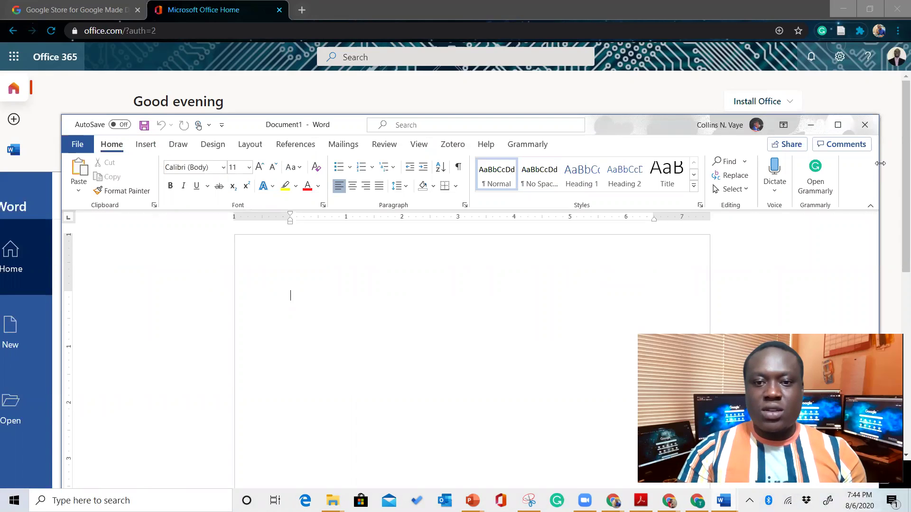
Narrow and reposition desktop Word, then bring up the Office.com Word start page with templates and recent files
{"action": "left_click_drag", "start_coordinate": [880, 163], "coordinate": [639, 163]}
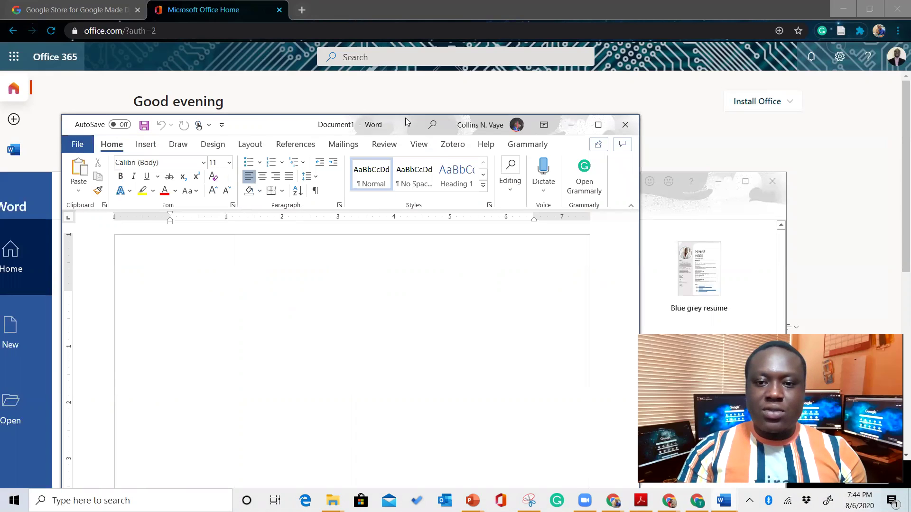
{"action": "left_click_drag", "start_coordinate": [405, 121], "coordinate": [549, 86]}
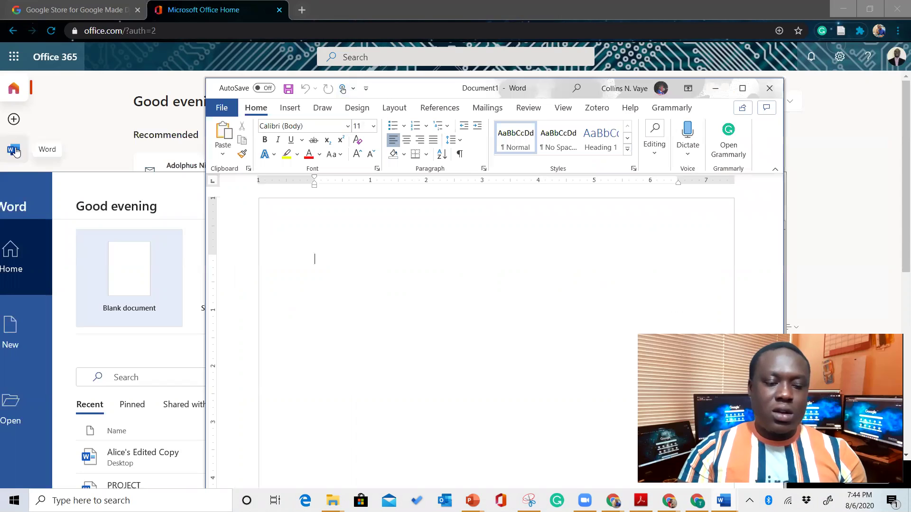
{"action": "left_click", "coordinate": [15, 150]}
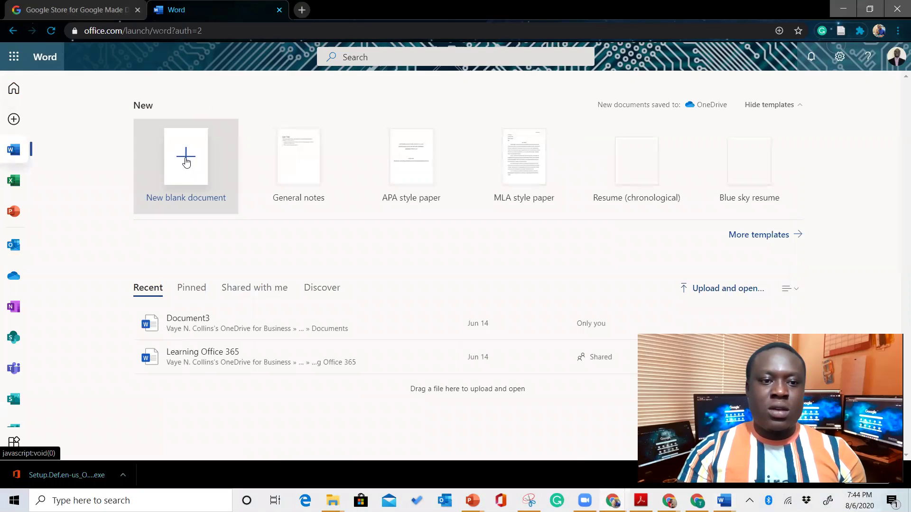
Create the blank online Document4, then place desktop Document1 over the browser, moved left and widened
{"action": "left_click", "coordinate": [187, 159]}
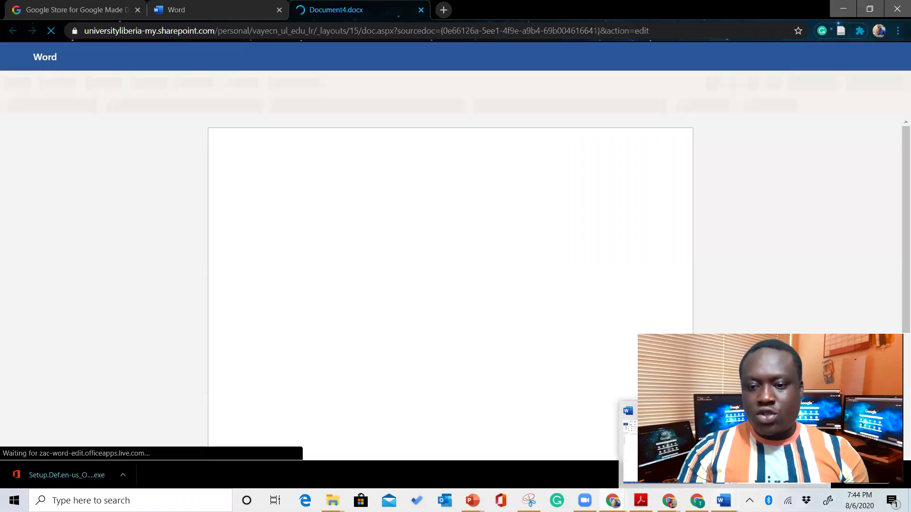
{"action": "mouse_move", "coordinate": [673, 441]}
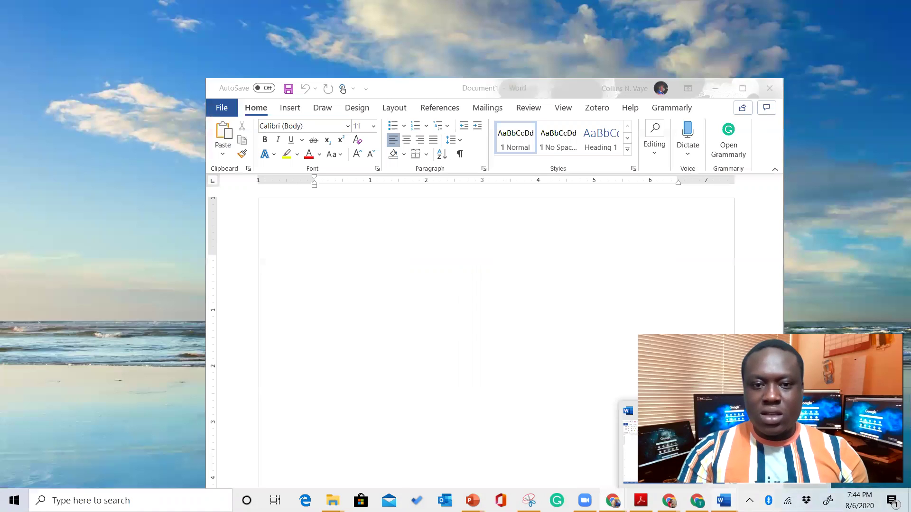
{"action": "left_click", "coordinate": [540, 342]}
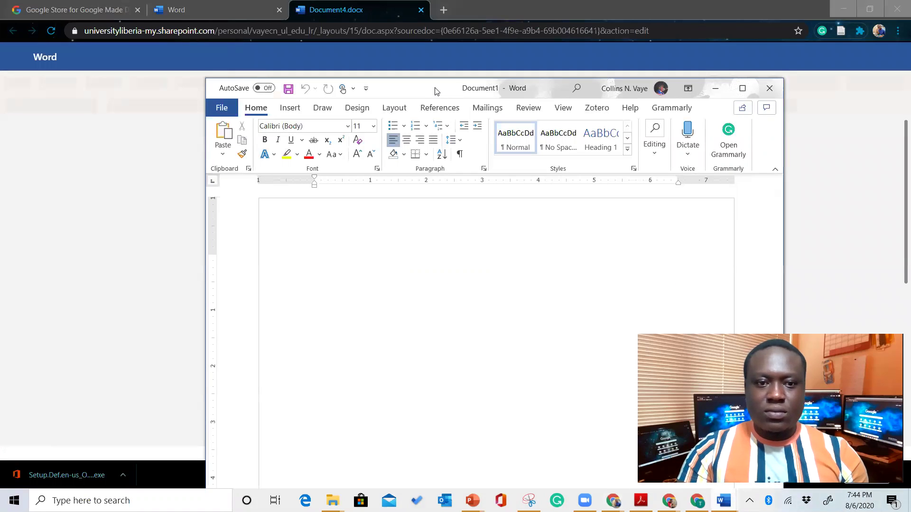
{"action": "left_click_drag", "start_coordinate": [436, 90], "coordinate": [327, 178]}
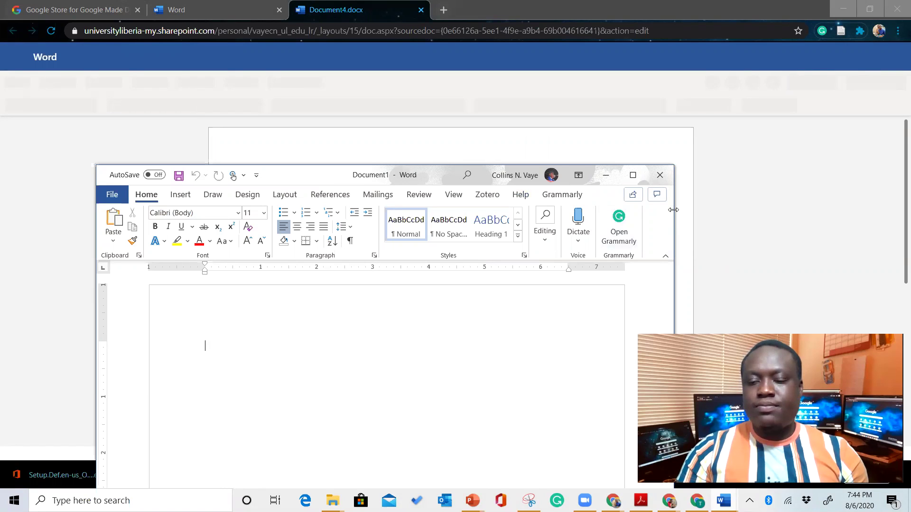
{"action": "left_click_drag", "start_coordinate": [673, 210], "coordinate": [893, 210]}
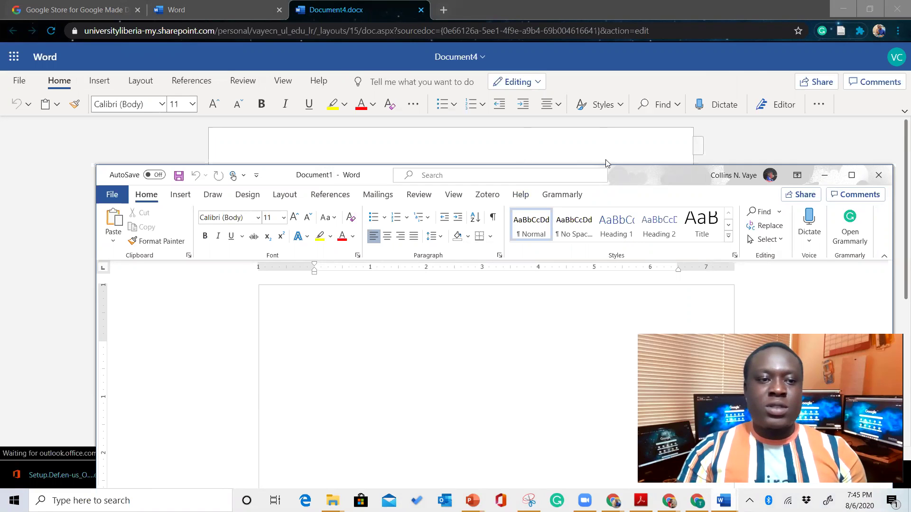
Expand Word for the web's commands to the full classic ribbon
{"action": "left_click_drag", "start_coordinate": [605, 164], "coordinate": [534, 134]}
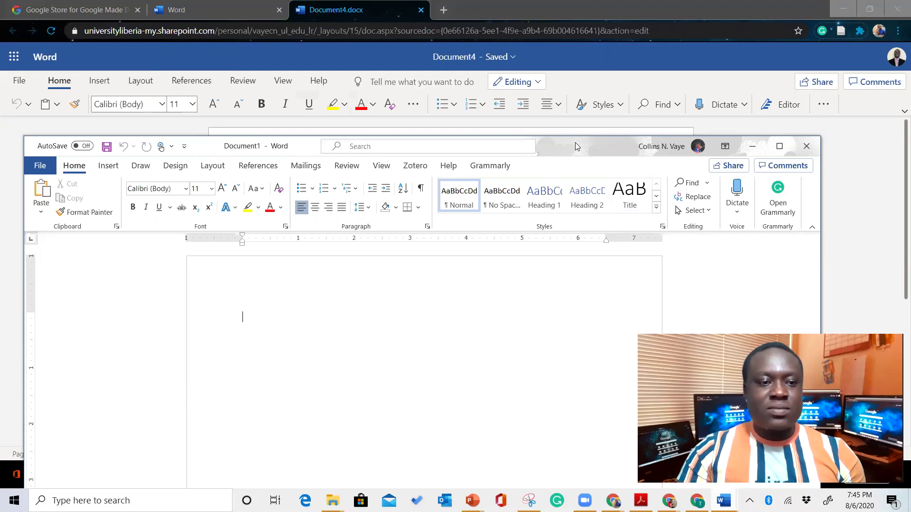
{"action": "left_click_drag", "start_coordinate": [575, 142], "coordinate": [584, 178]}
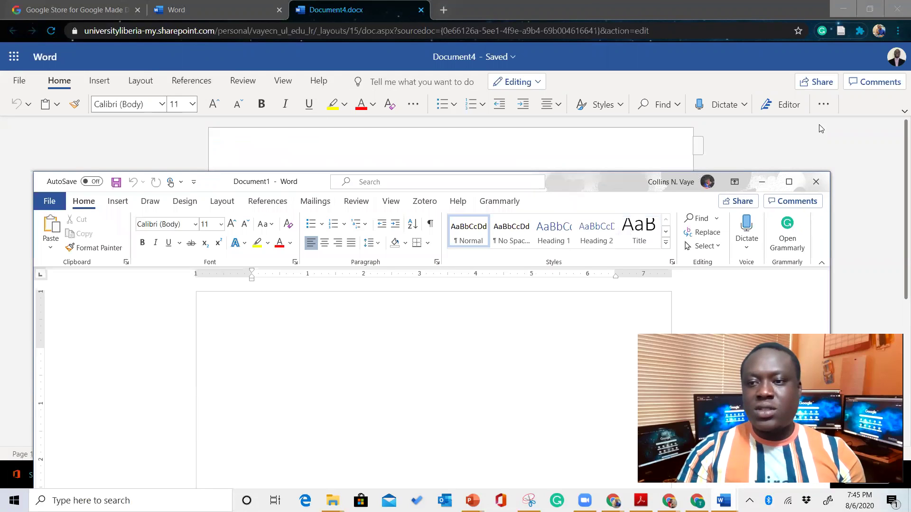
{"action": "left_click", "coordinate": [901, 111]}
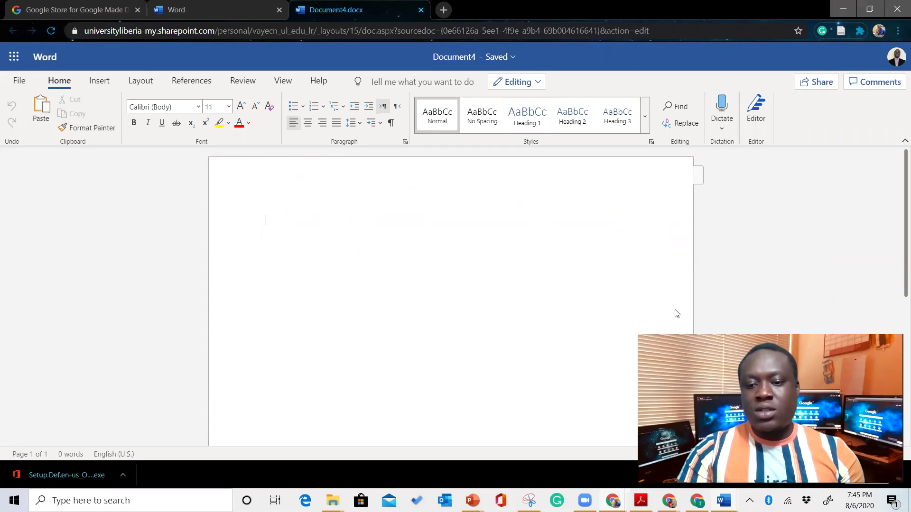
Bring desktop Document1 back in front of online Document4, nudged up and left
{"action": "mouse_move", "coordinate": [723, 500]}
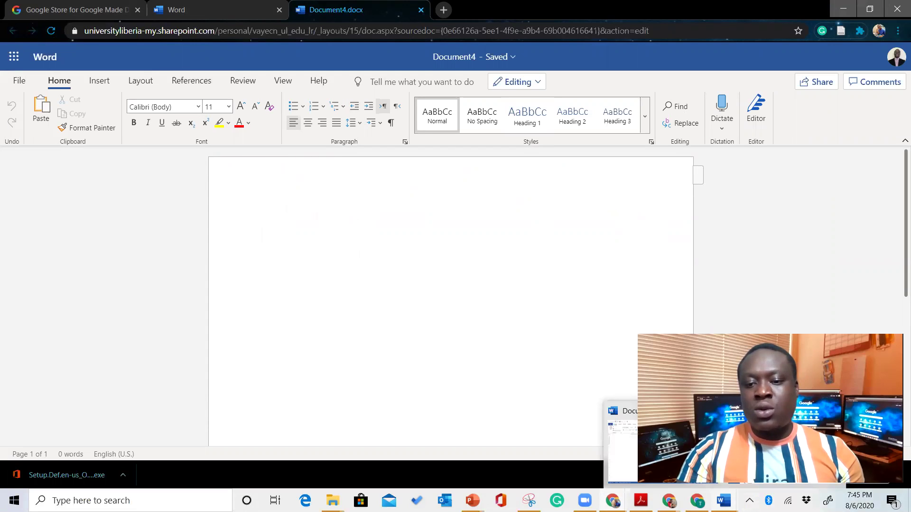
{"action": "left_click", "coordinate": [712, 445]}
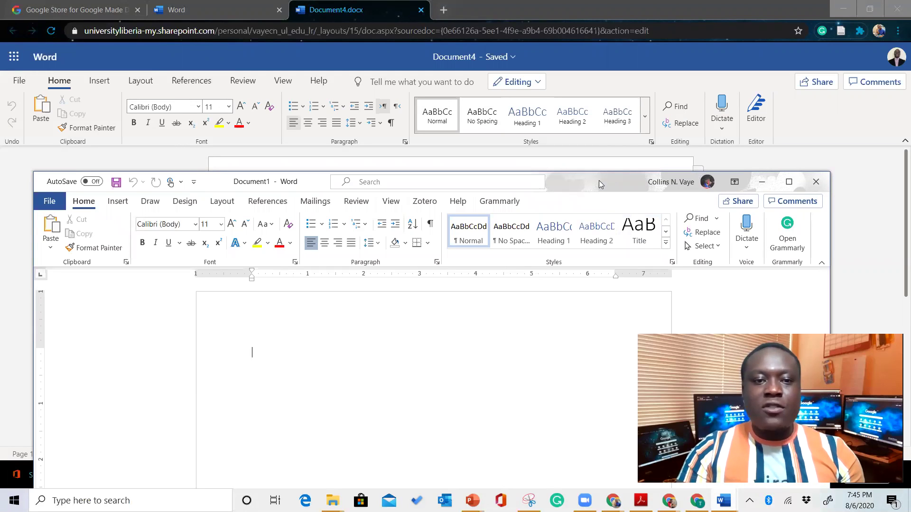
{"action": "left_click_drag", "start_coordinate": [596, 180], "coordinate": [566, 166]}
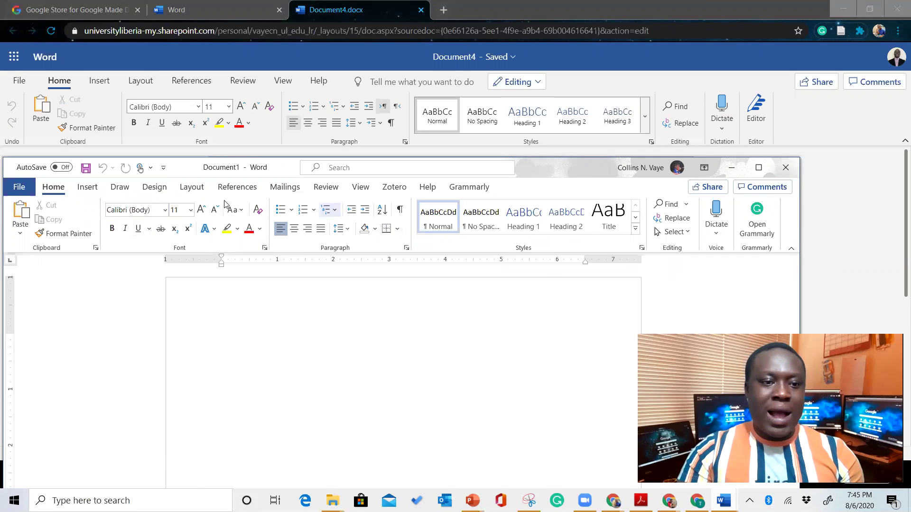
Show desktop Word's Insert commands and settle the window lower-left over online Document4
{"action": "left_click", "coordinate": [88, 188]}
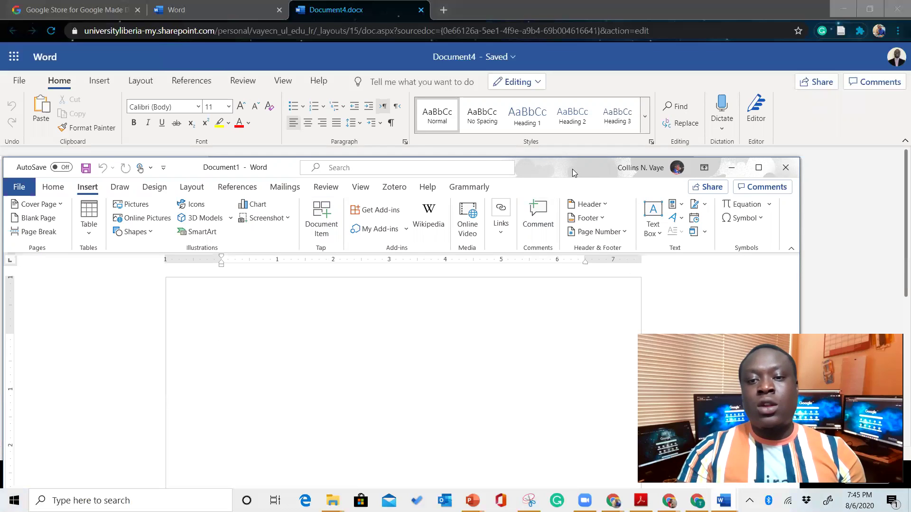
{"action": "left_click_drag", "start_coordinate": [584, 169], "coordinate": [647, 168]}
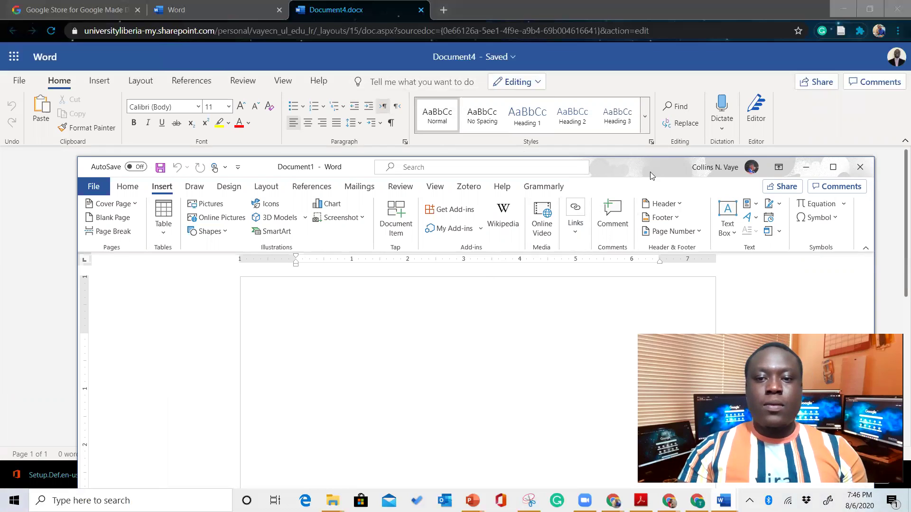
{"action": "left_click_drag", "start_coordinate": [651, 175], "coordinate": [617, 190]}
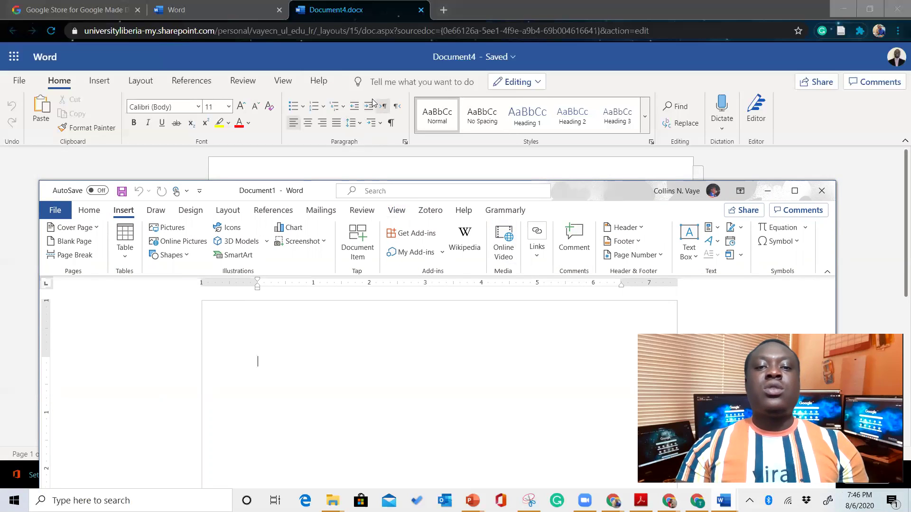
{"action": "left_click", "coordinate": [442, 316]}
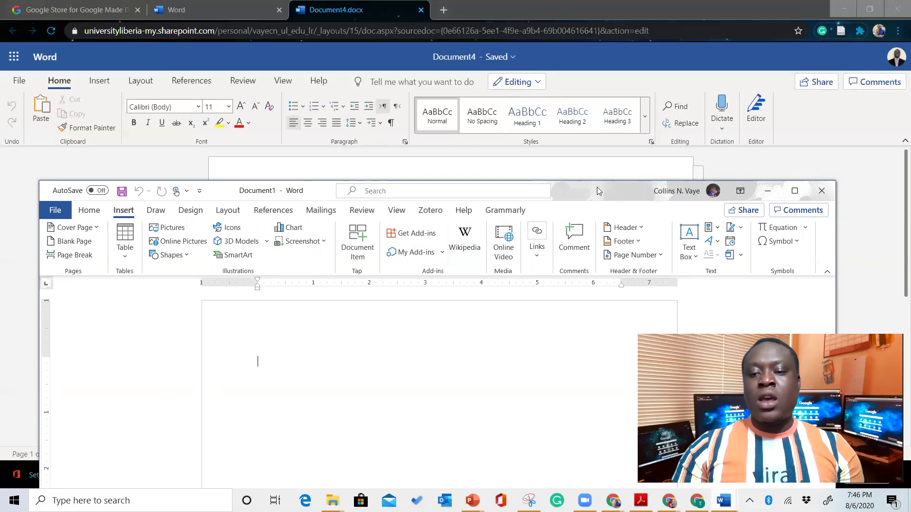
{"action": "left_click_drag", "start_coordinate": [595, 191], "coordinate": [591, 197]}
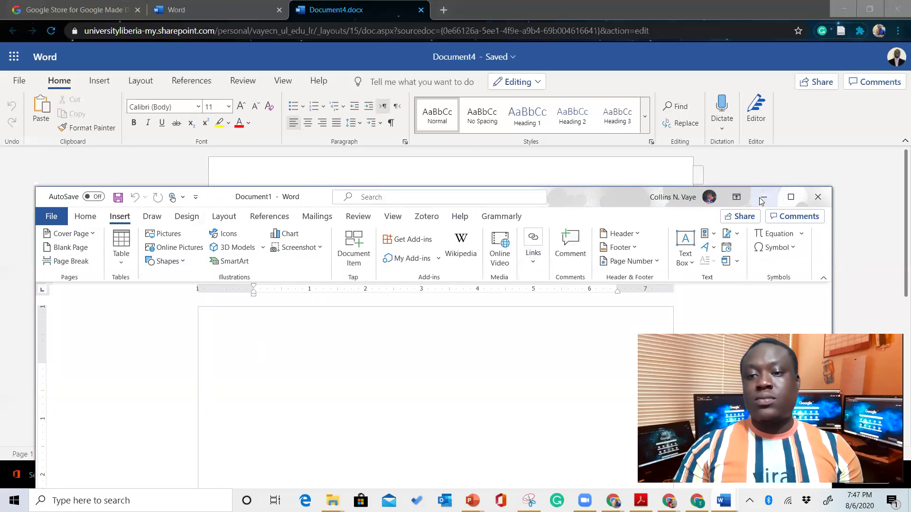
Maximize, then minimize desktop Document1 to reveal the blank online Document4.docx
{"action": "left_click", "coordinate": [791, 198]}
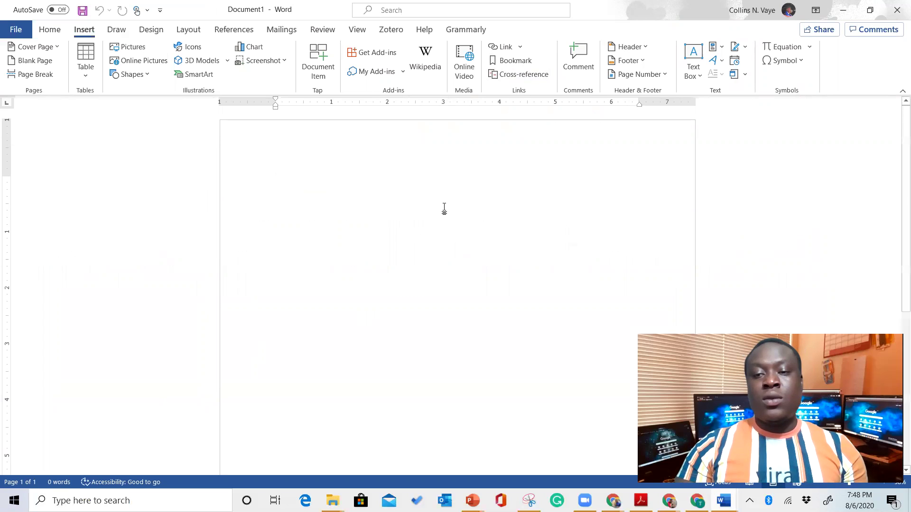
{"action": "left_click", "coordinate": [841, 13]}
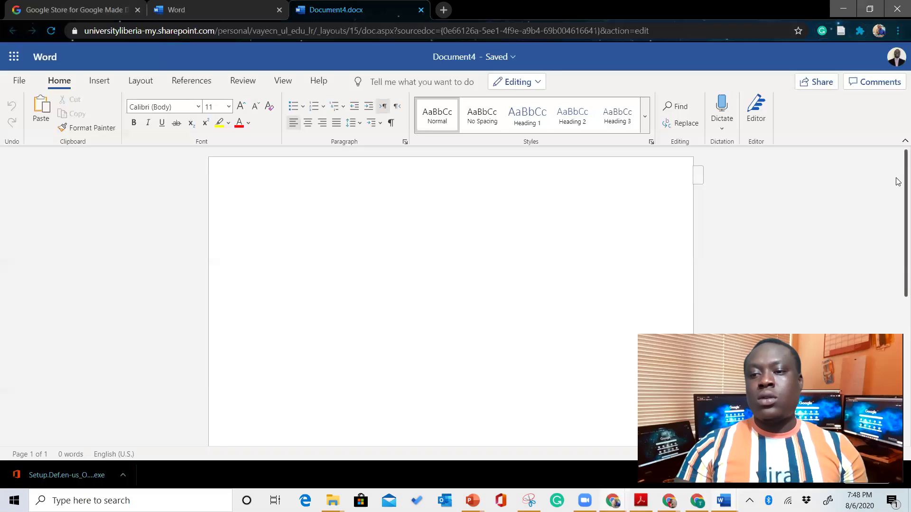
{"action": "scroll", "coordinate": [898, 171], "scroll_direction": "down", "scroll_amount": 1}
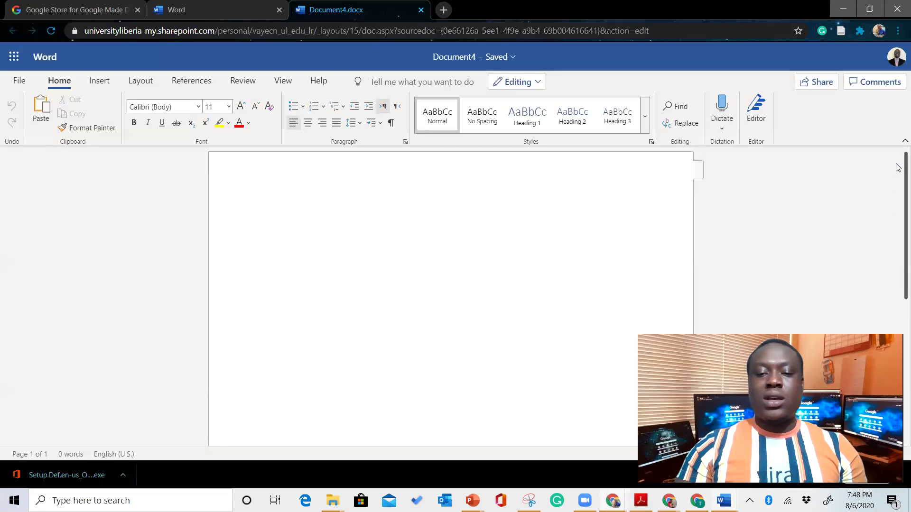
{"action": "scroll", "coordinate": [898, 166], "scroll_direction": "up", "scroll_amount": 1}
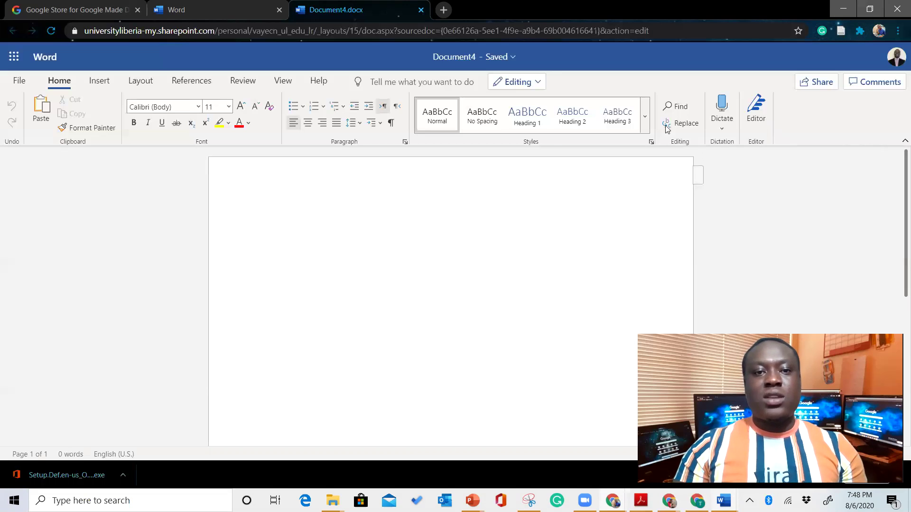
Return to the Word start page and hide the templates, leaving Document3 and Learning Office 365 listed
{"action": "left_click", "coordinate": [229, 7]}
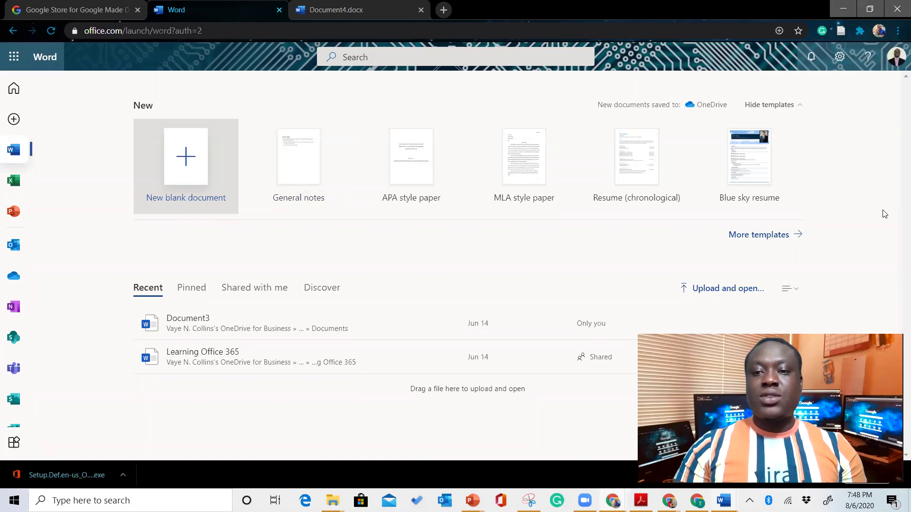
{"action": "left_click", "coordinate": [798, 104]}
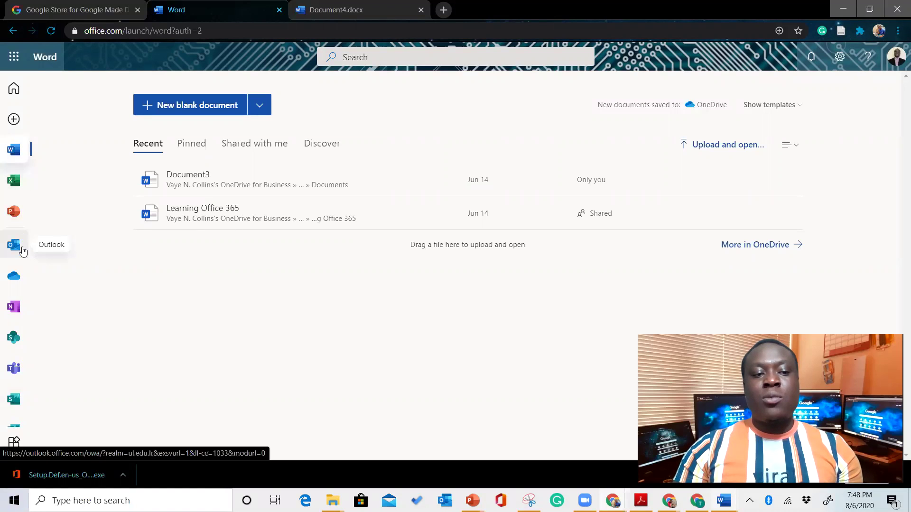
Browse the OneDrive My files folders and documents in a new tab, then return to the Word start page
{"action": "left_click", "coordinate": [19, 279]}
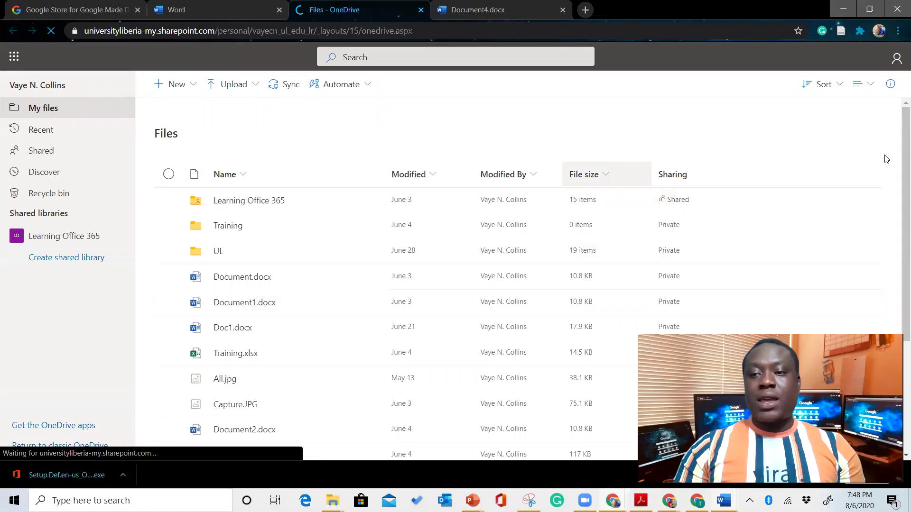
{"action": "scroll", "coordinate": [897, 228], "scroll_direction": "down", "scroll_amount": 3}
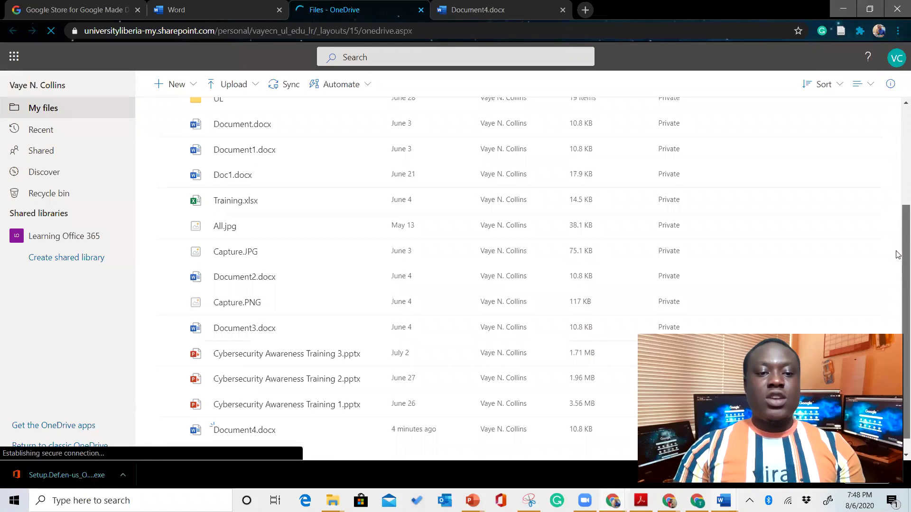
{"action": "scroll", "coordinate": [896, 185], "scroll_direction": "up", "scroll_amount": 3}
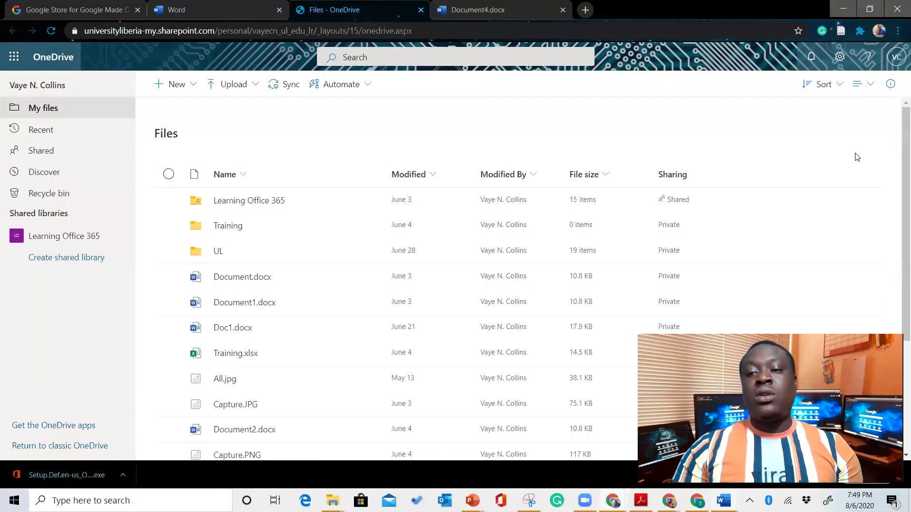
{"action": "scroll", "coordinate": [897, 137], "scroll_direction": "down", "scroll_amount": 3}
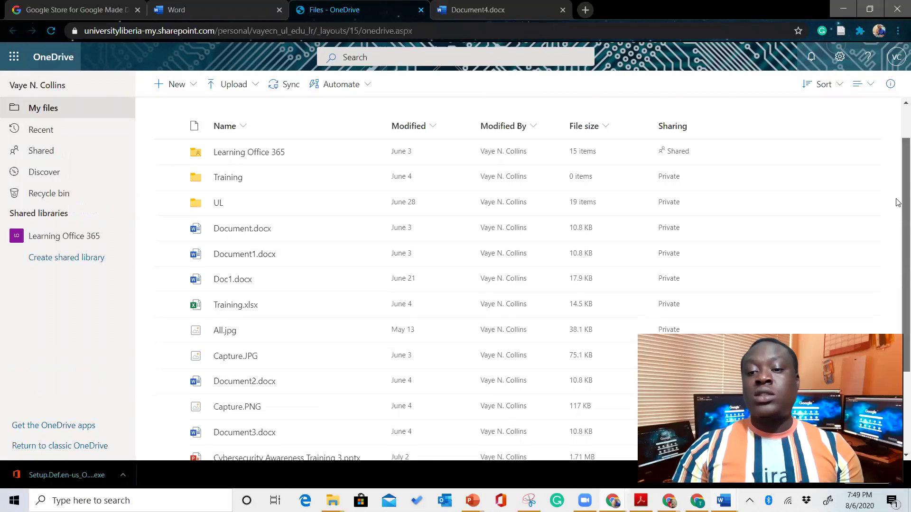
{"action": "scroll", "coordinate": [898, 137], "scroll_direction": "up", "scroll_amount": 3}
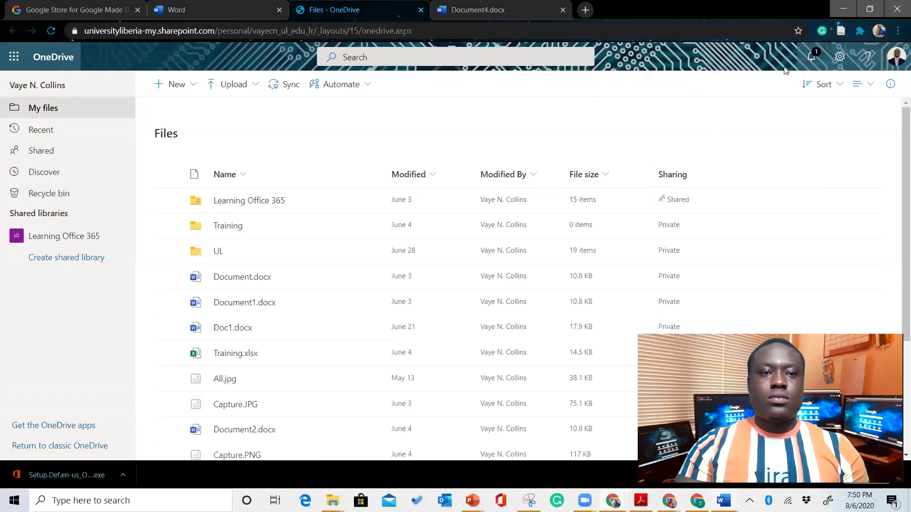
{"action": "left_click", "coordinate": [223, 9]}
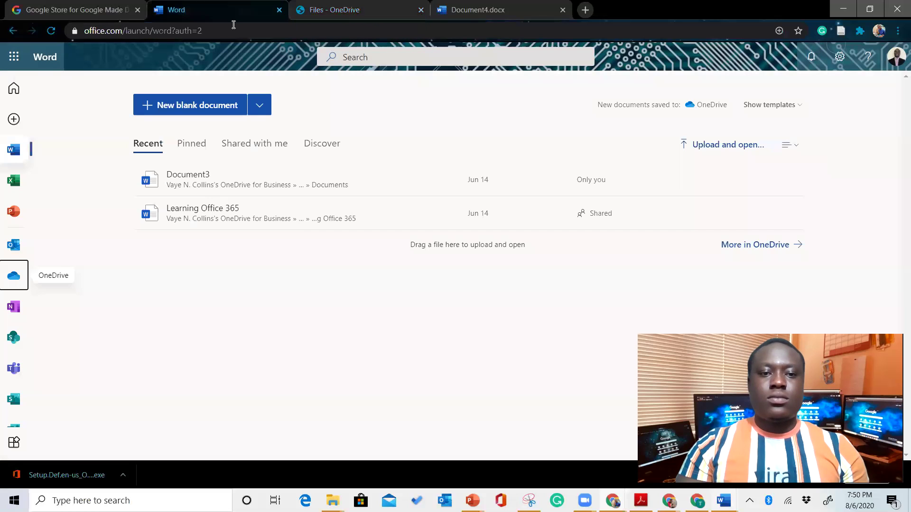